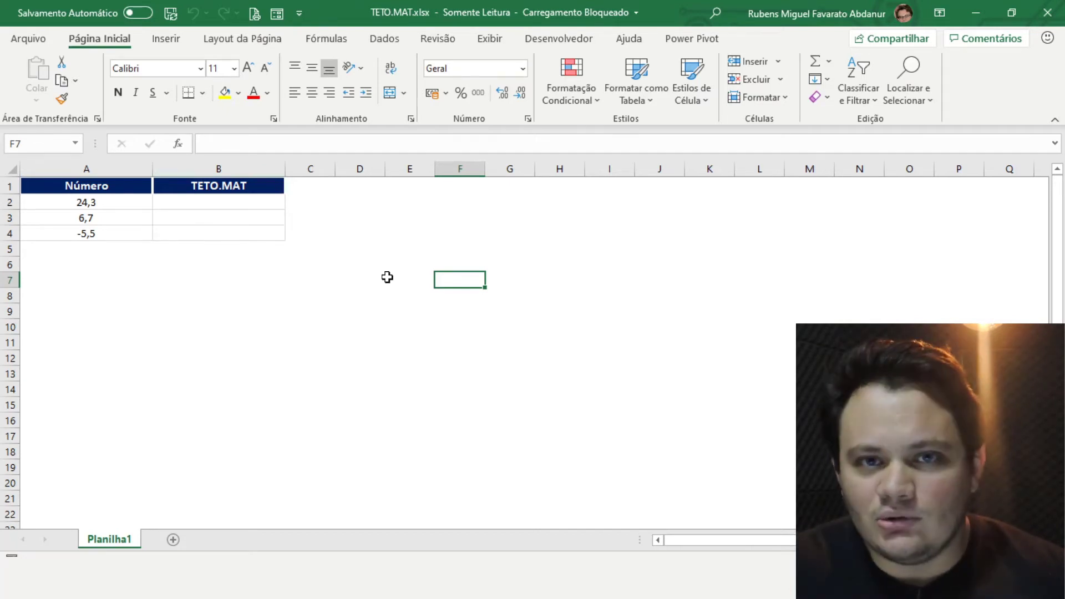
- Enter =TETO.MAT(A2) in B2 so 24,3 rounds up to 25
{"action": "left_click", "coordinate": [382, 277]}
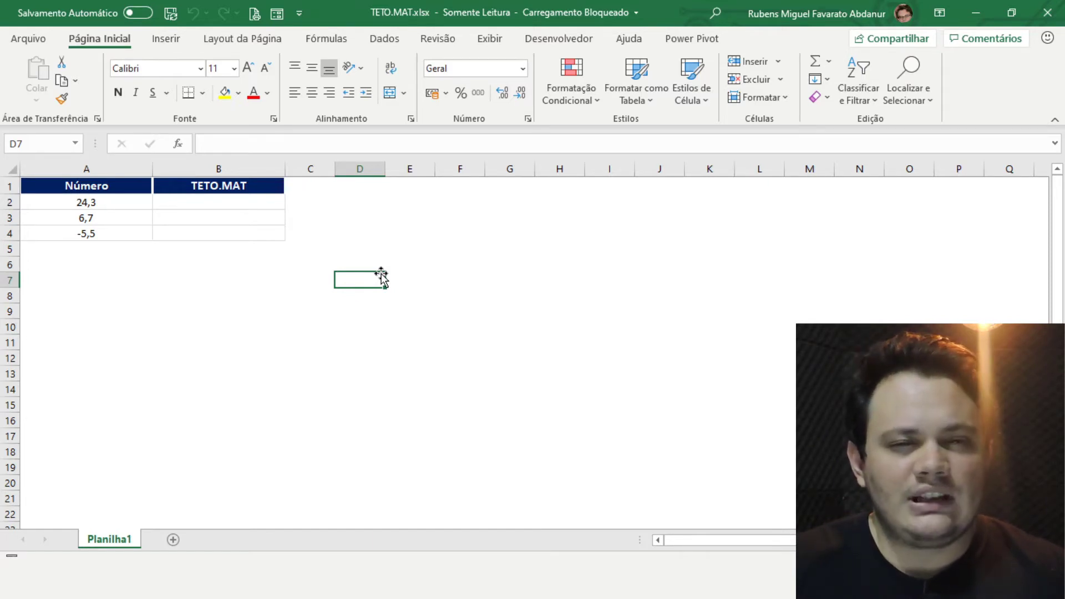
{"action": "left_click", "coordinate": [237, 206]}
{"action": "type", "text": "=teto"}
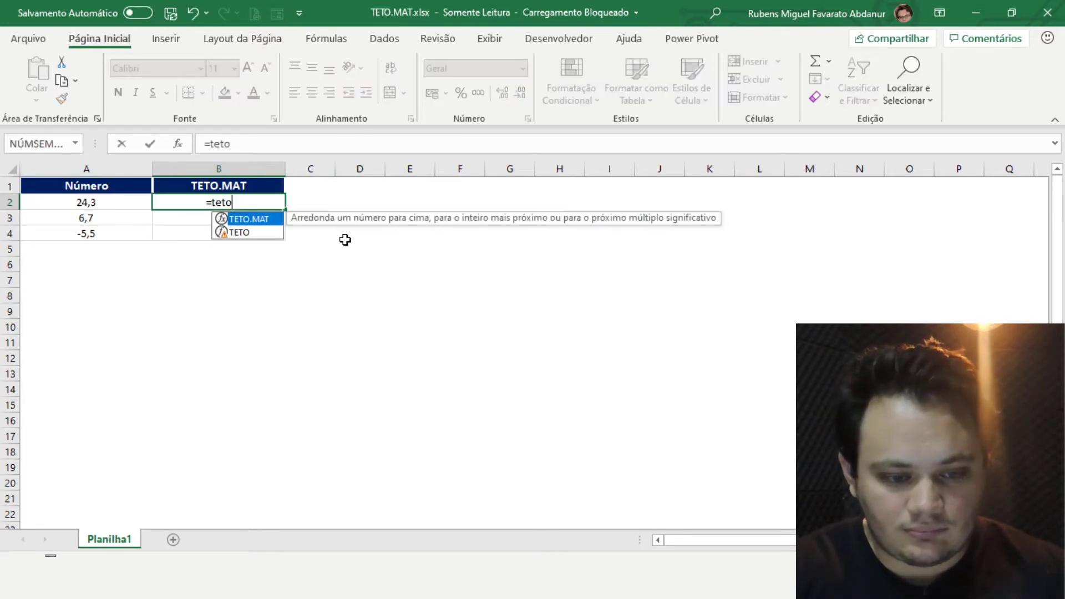
{"action": "key", "text": "Tab"}
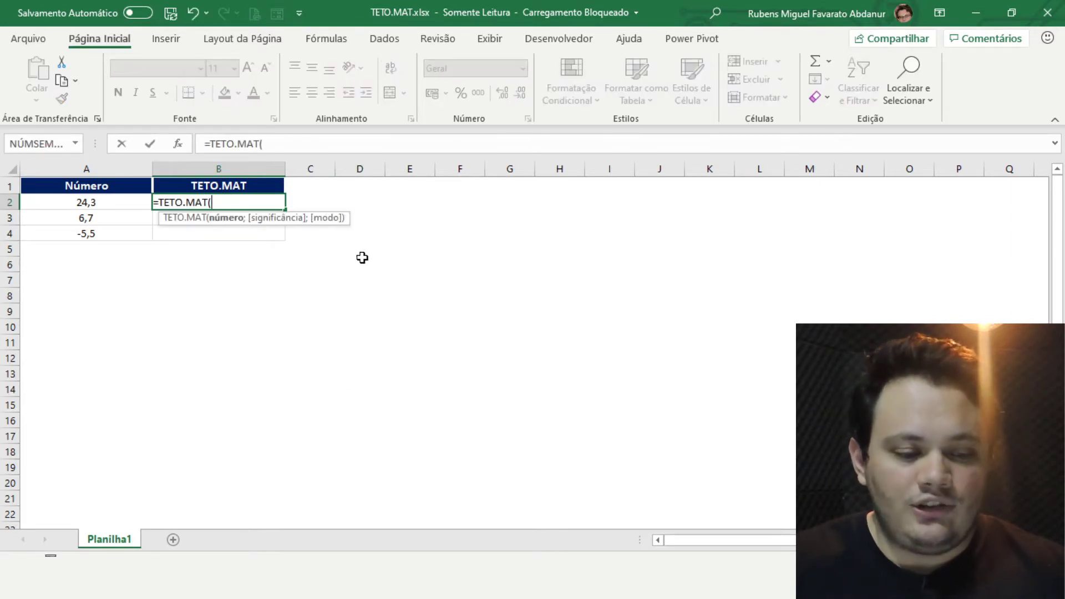
{"action": "left_click", "coordinate": [118, 208]}
{"action": "type", "text": ";1"}
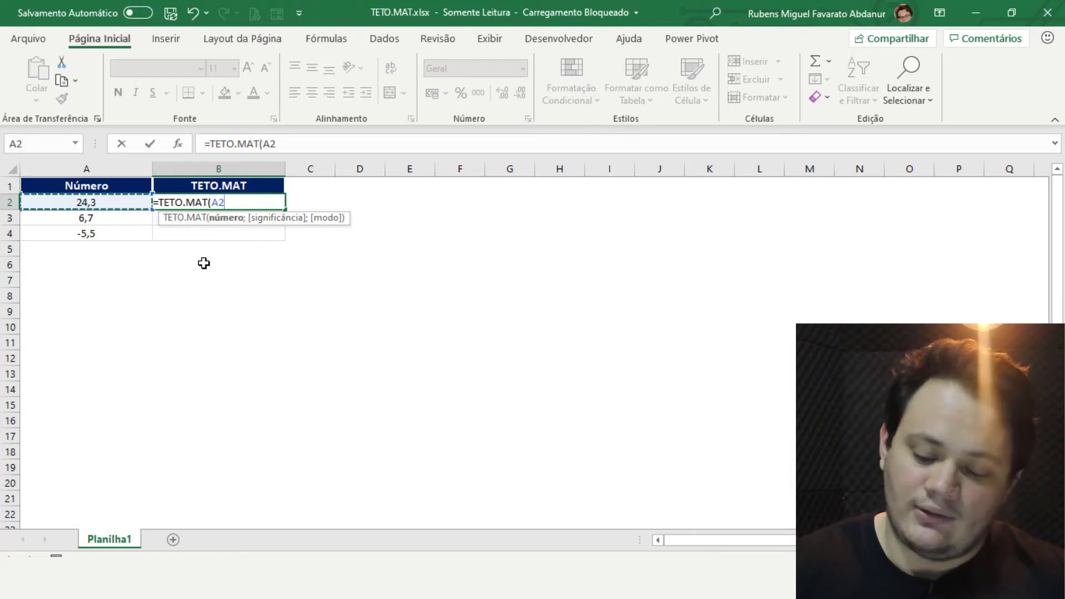
{"action": "key", "text": "Return"}
{"action": "key", "text": "Up"}
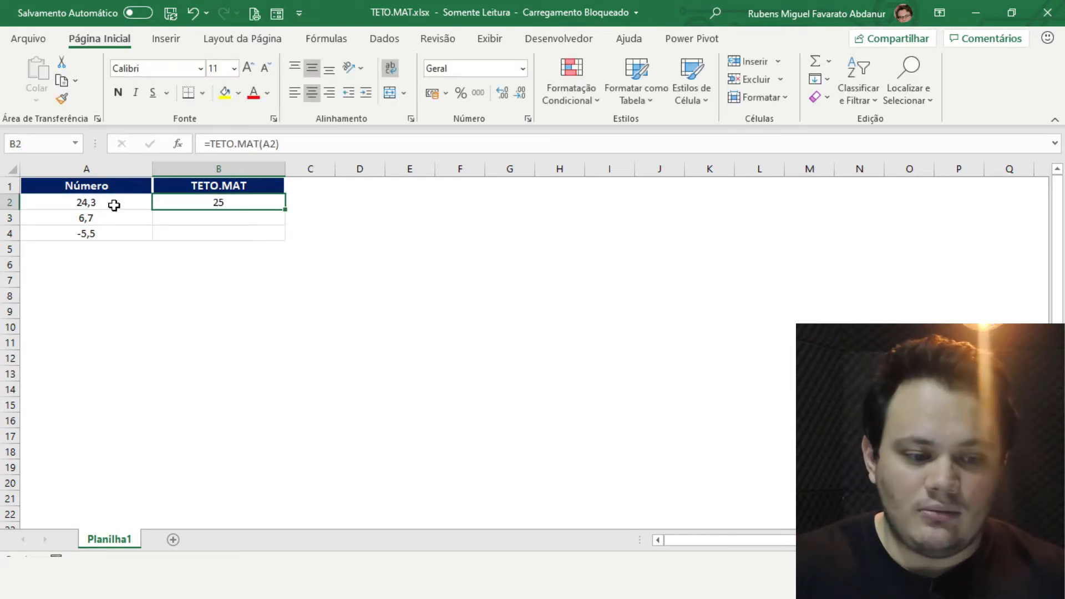
{"action": "left_click", "coordinate": [107, 200]}
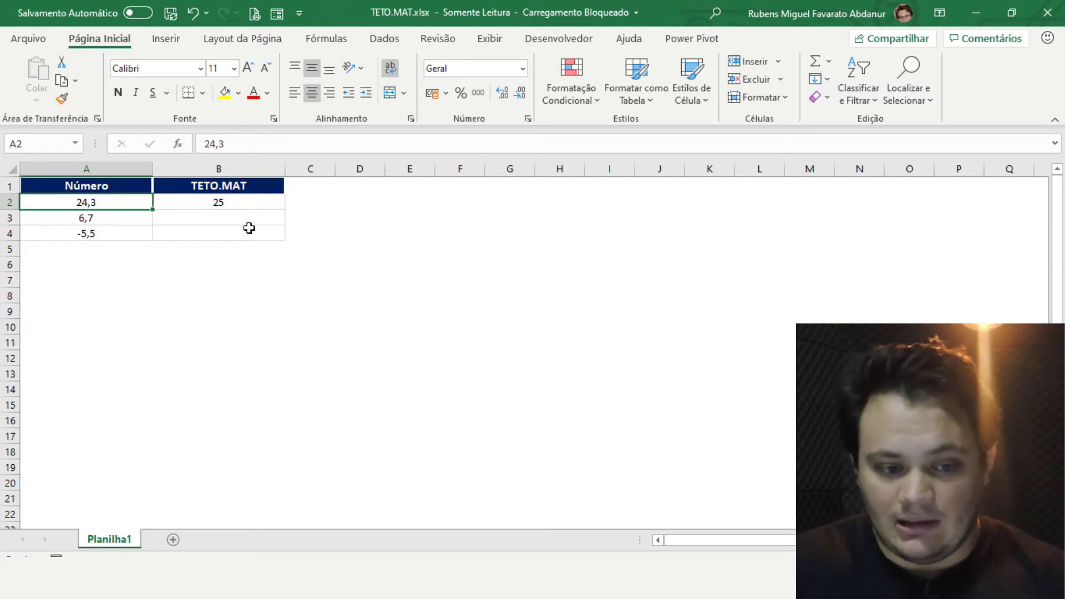
- Add a significance of 7 to B2's formula, making it =TETO.MAT(A2;7)
{"action": "left_click", "coordinate": [229, 200]}
{"action": "left_click", "coordinate": [276, 136]}
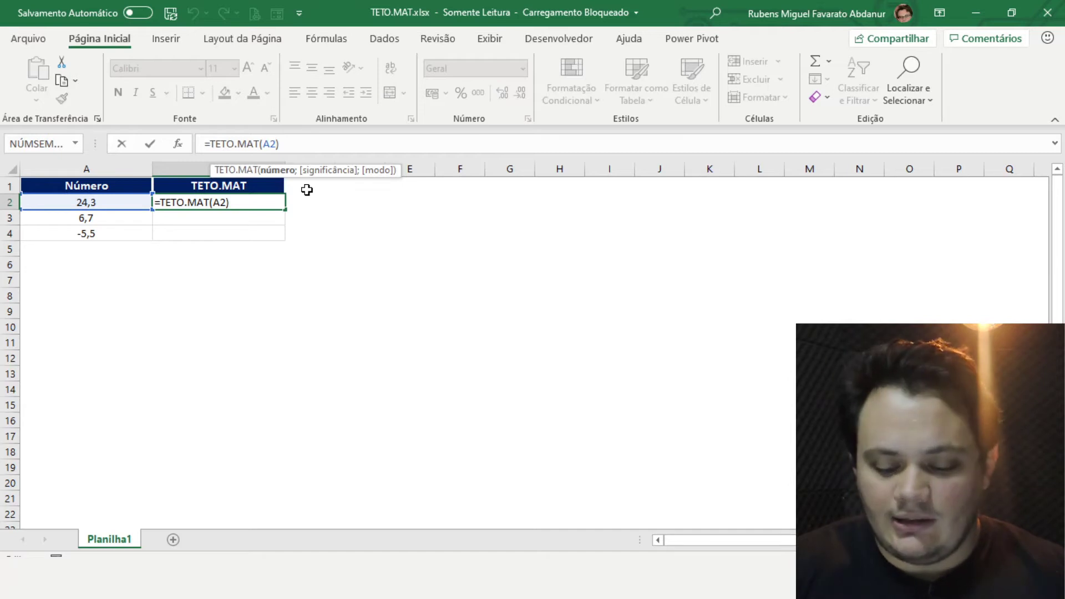
{"action": "type", "text": ";"}
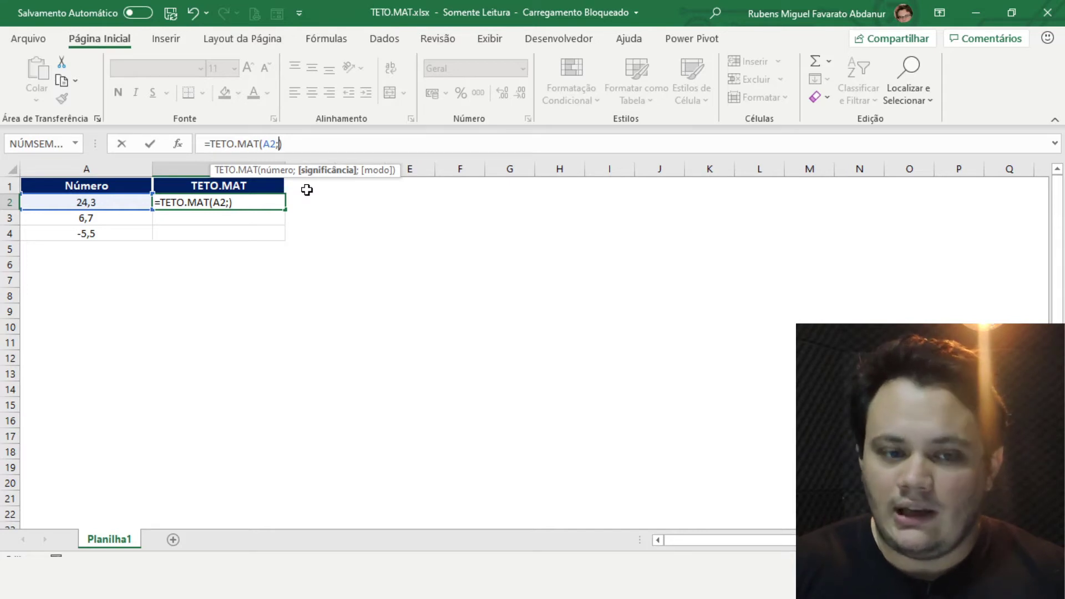
{"action": "type", "text": "7"}
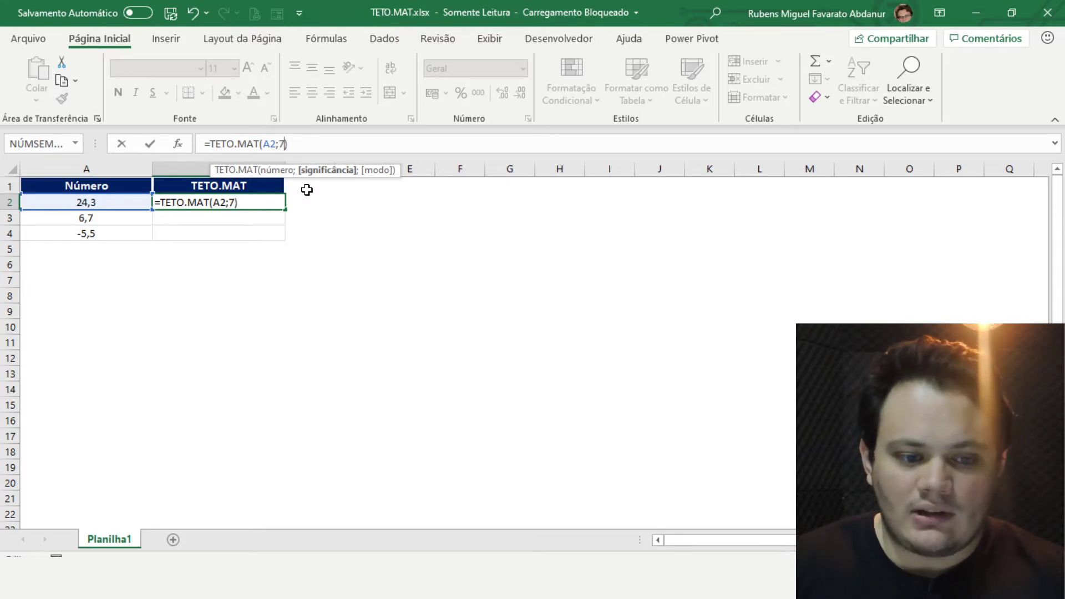
{"action": "key", "text": "Return"}
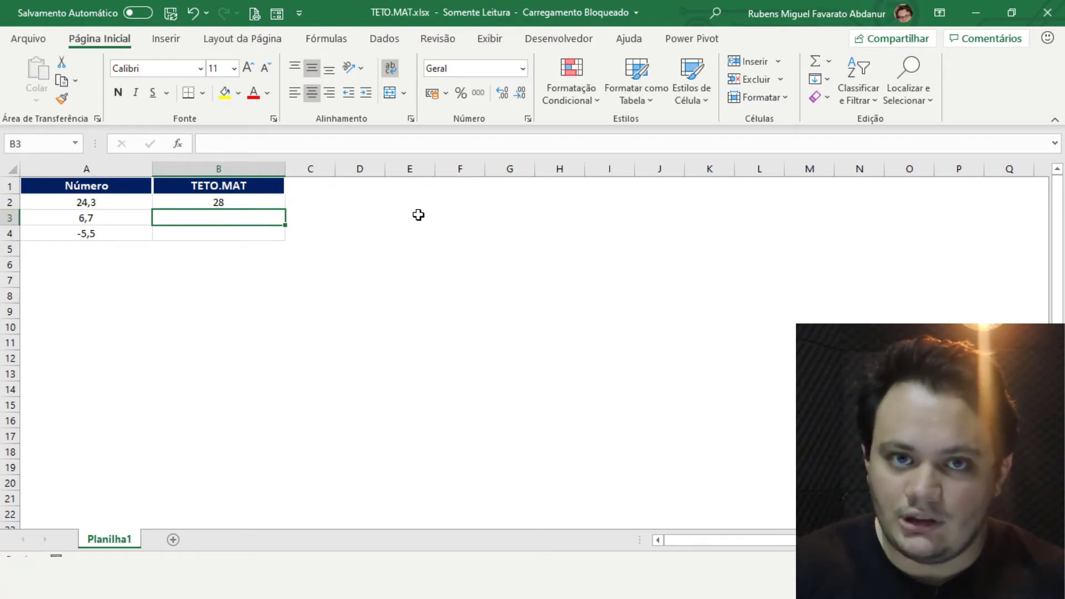
- Change B2's significance to 10 in the formula bar so 24,3 rounds to 30
{"action": "left_click", "coordinate": [261, 204]}
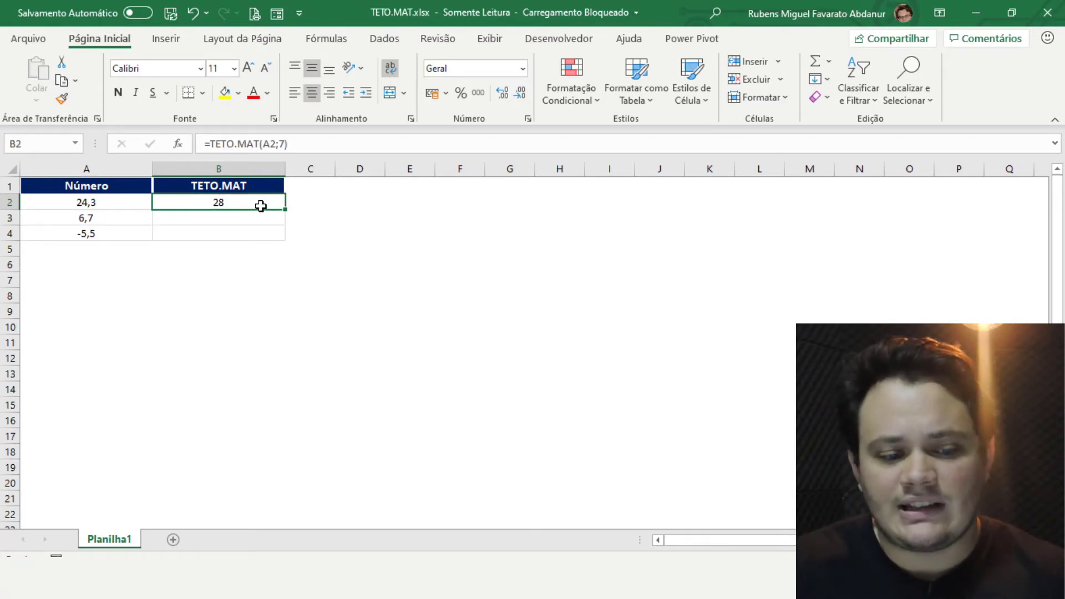
{"action": "left_click", "coordinate": [294, 146]}
{"action": "key", "text": "BackSpace"}
{"action": "key", "text": "BackSpace"}
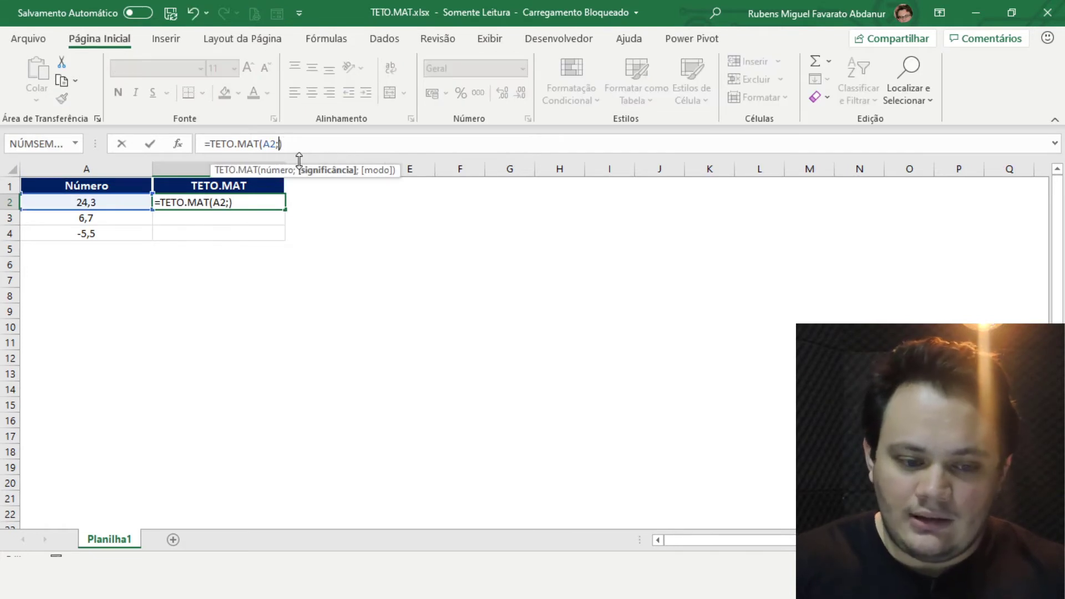
{"action": "type", "text": "1)"}
{"action": "key", "text": "Return"}
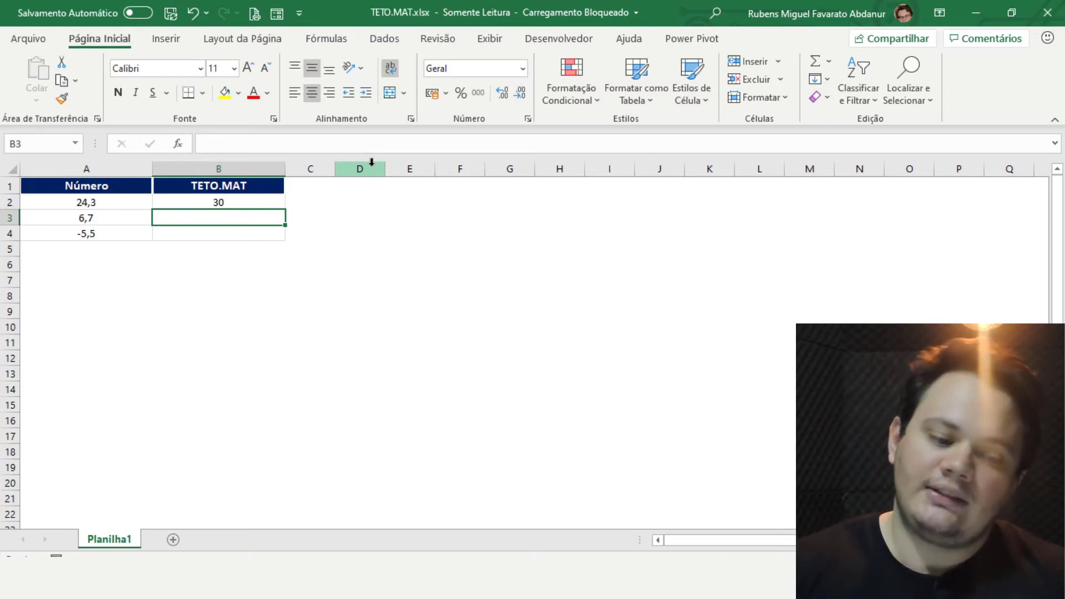
- Fill B2's formula down to B3 and B4, so 6,7 rounds to 10
{"action": "left_click", "coordinate": [274, 203]}
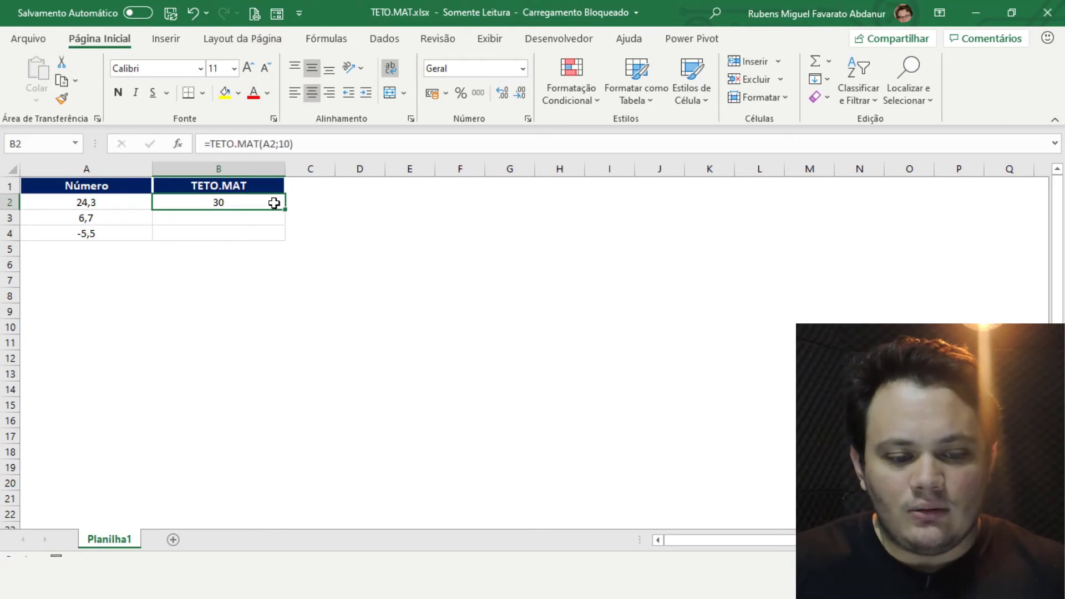
{"action": "left_click_drag", "start_coordinate": [284, 209], "coordinate": [269, 240]}
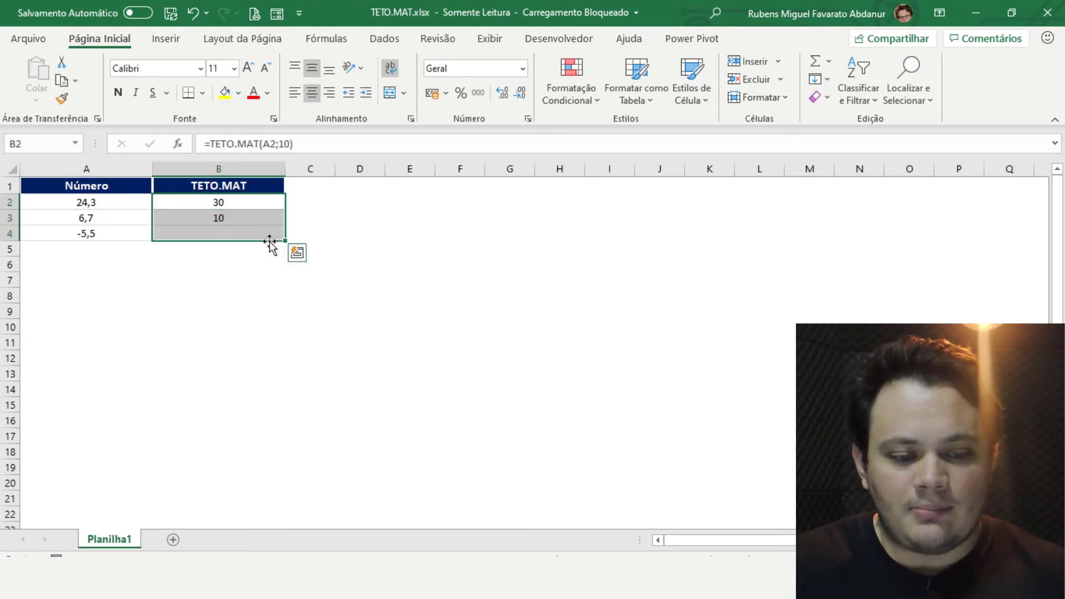
{"action": "left_click", "coordinate": [251, 220]}
{"action": "double_click", "coordinate": [256, 217]}
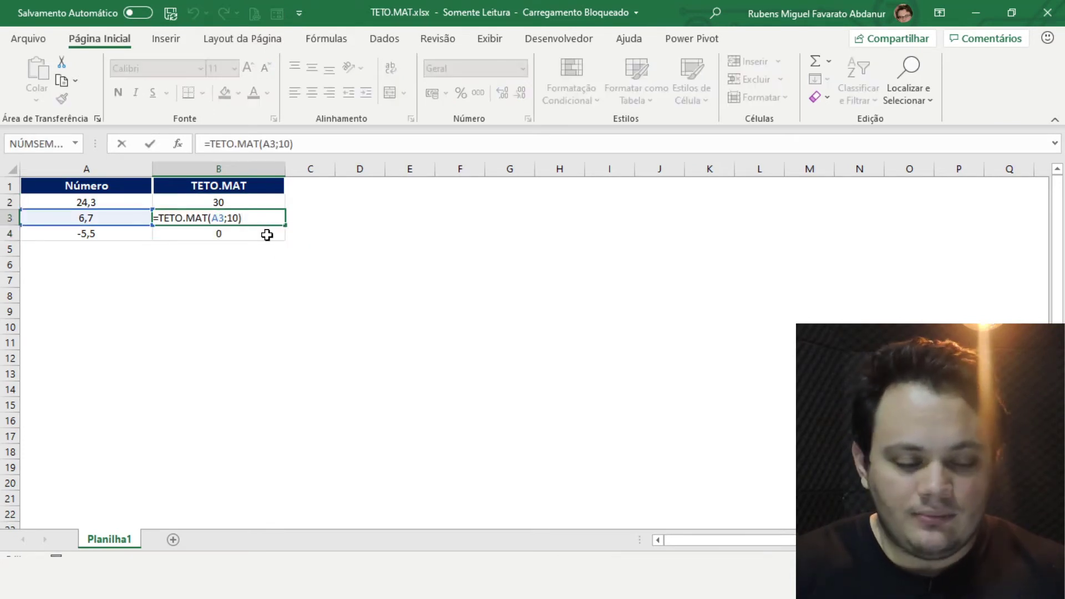
{"action": "key", "text": "BackSpace"}
{"action": "type", "text": ")"}
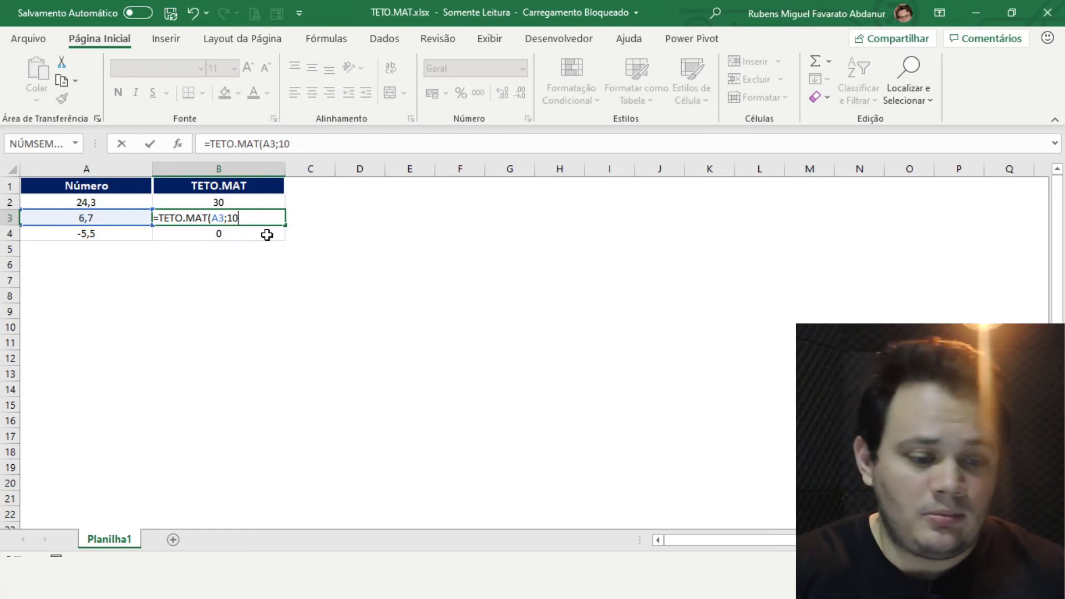
{"action": "key", "text": "Return"}
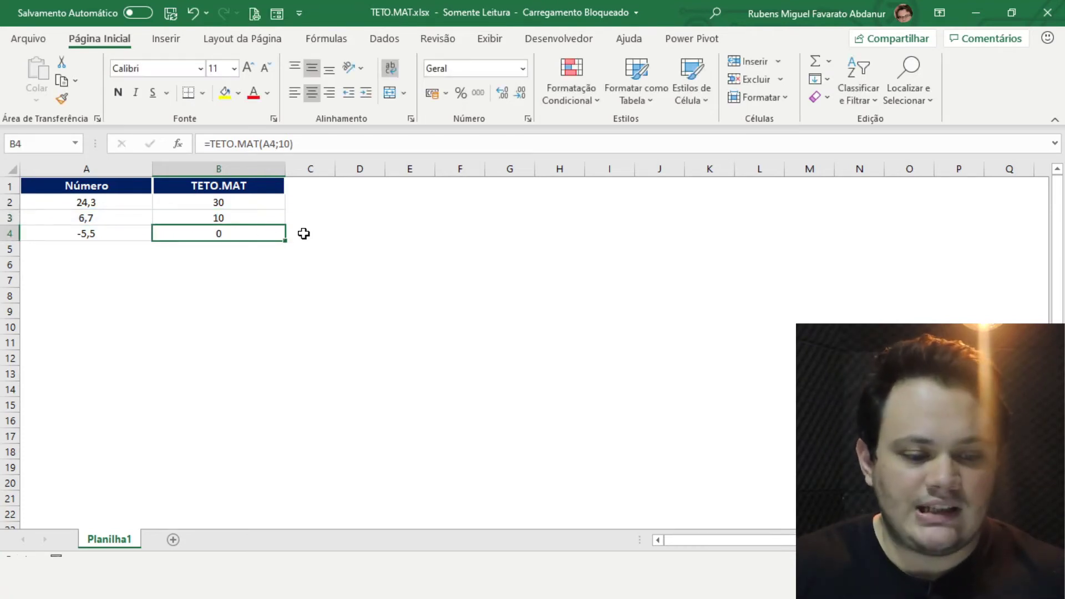
- Remove the 10 significance from B4's formula so -5,5 rounds to -5
{"action": "double_click", "coordinate": [254, 238]}
{"action": "key", "text": "BackSpace"}
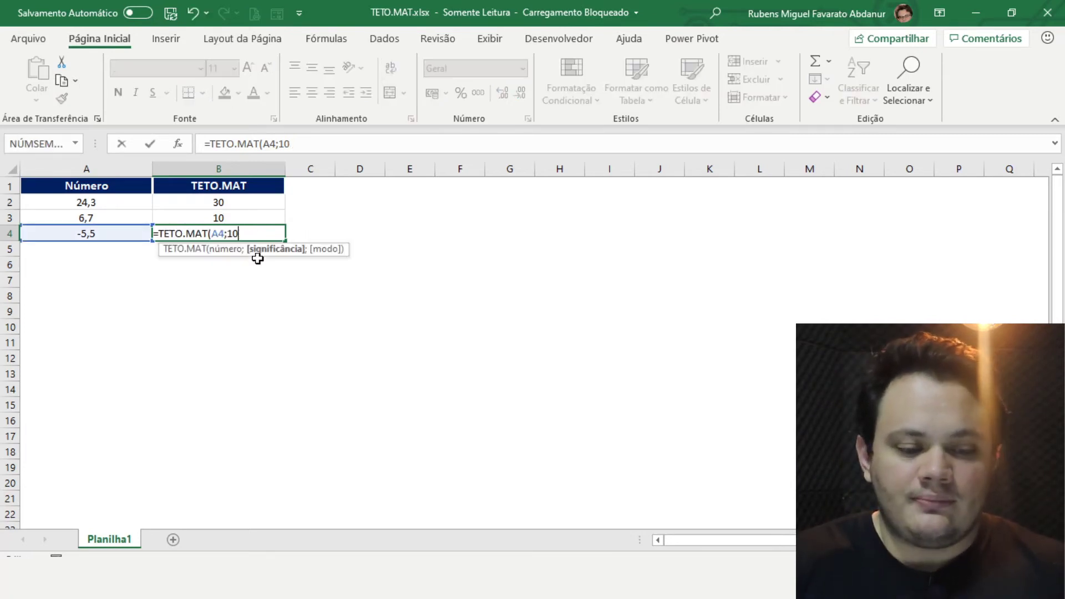
{"action": "key", "text": "BackSpace"}
{"action": "key", "text": "BackSpace"}
{"action": "key", "text": "BackSpace"}
{"action": "key", "text": "Return"}
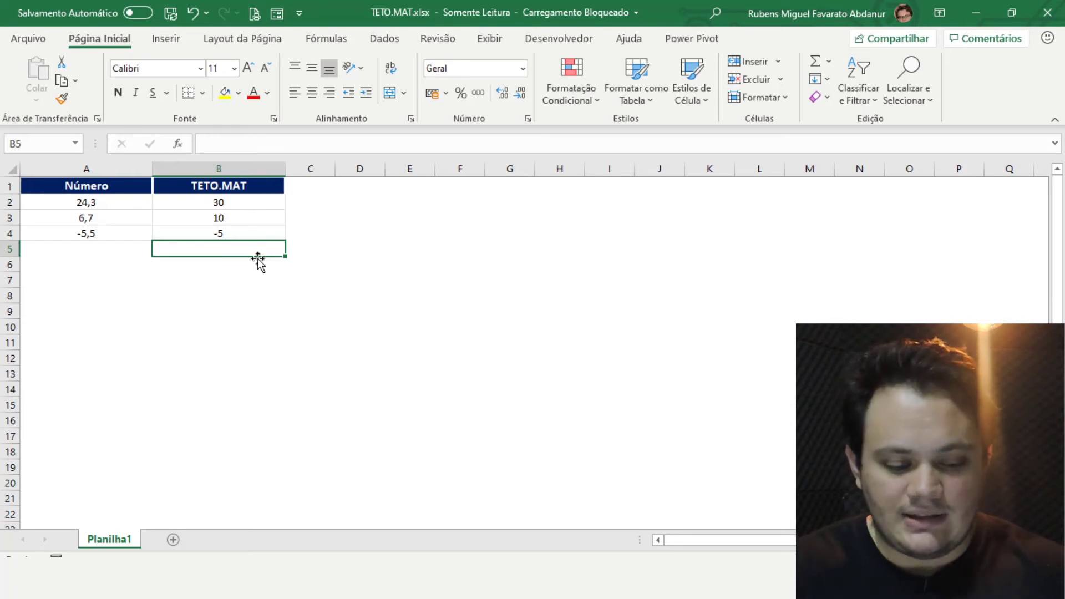
- Try a significance of 3 in B4's formula, =TETO.MAT(A4;3)
{"action": "key", "text": "Up"}
{"action": "key", "text": "F2"}
{"action": "key", "text": "BackSpace"}
{"action": "type", "text": ";"}
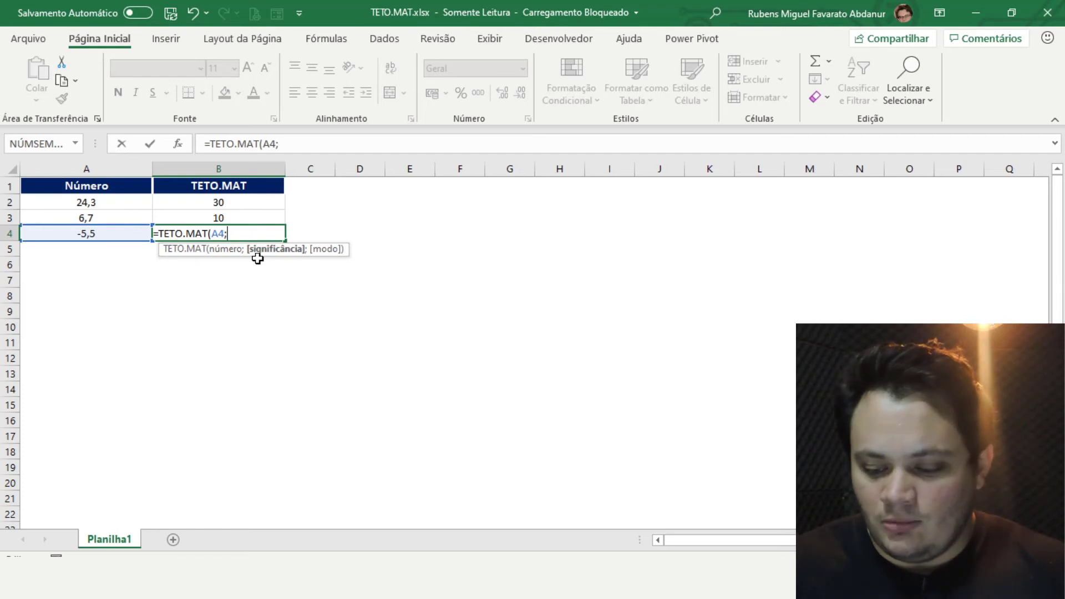
{"action": "type", "text": ")"}
{"action": "key", "text": "Return"}
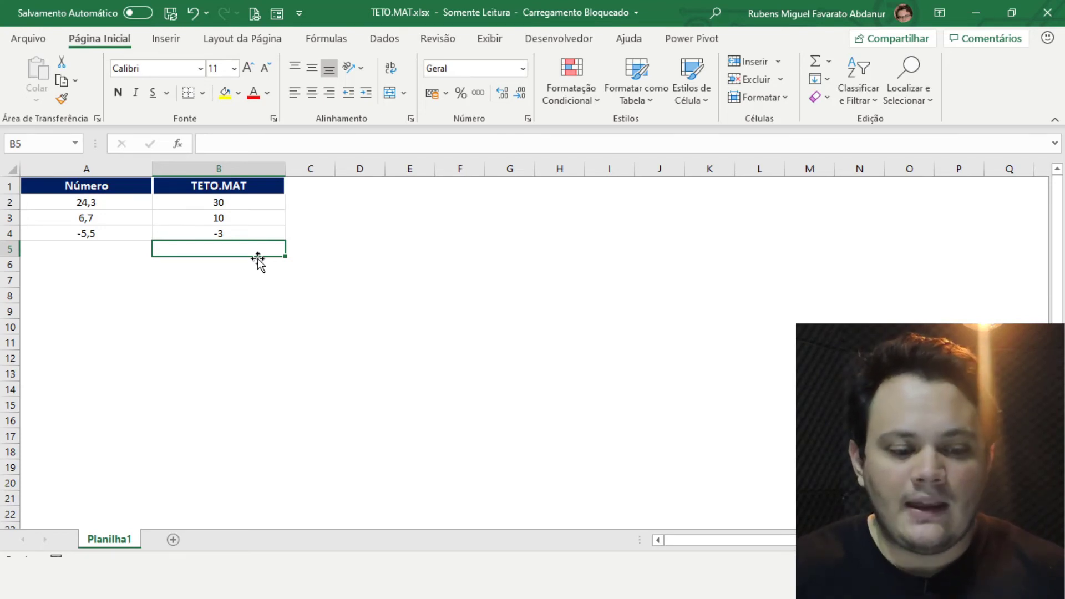
- Change B4 to =TETO.MAT(A4;;-1) so -5,5 rounds to -6
{"action": "double_click", "coordinate": [250, 236]}
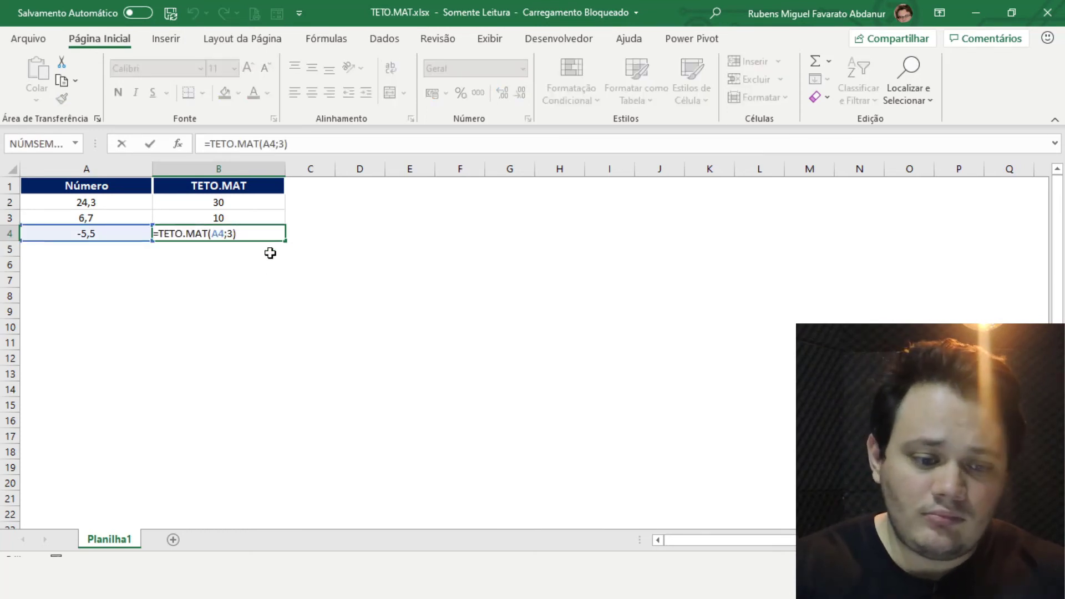
{"action": "key", "text": "BackSpace"}
{"action": "key", "text": "BackSpace"}
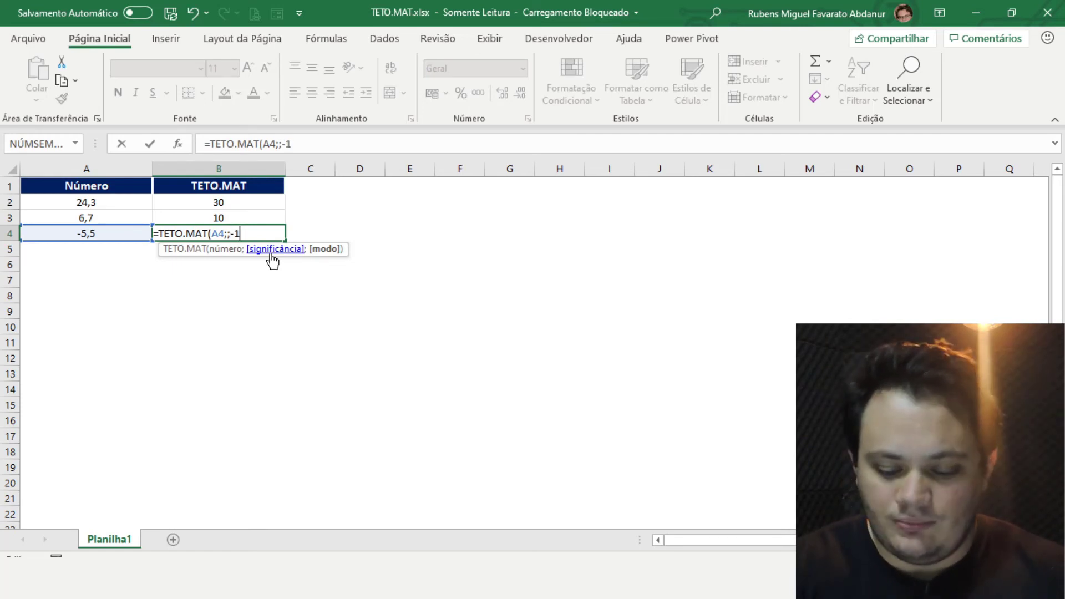
{"action": "type", "text": ")"}
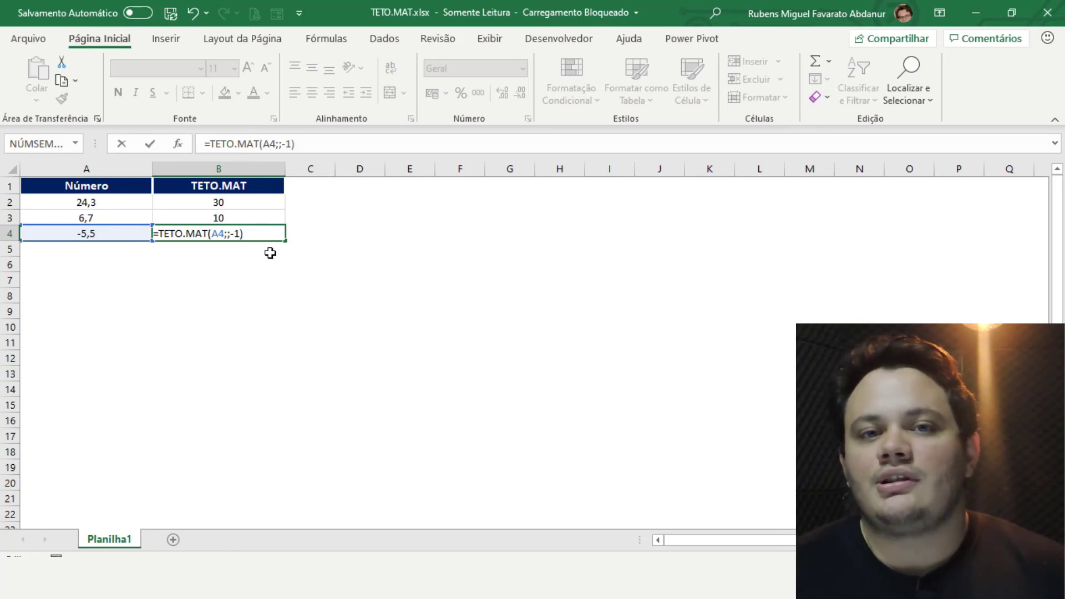
{"action": "key", "text": "Return"}
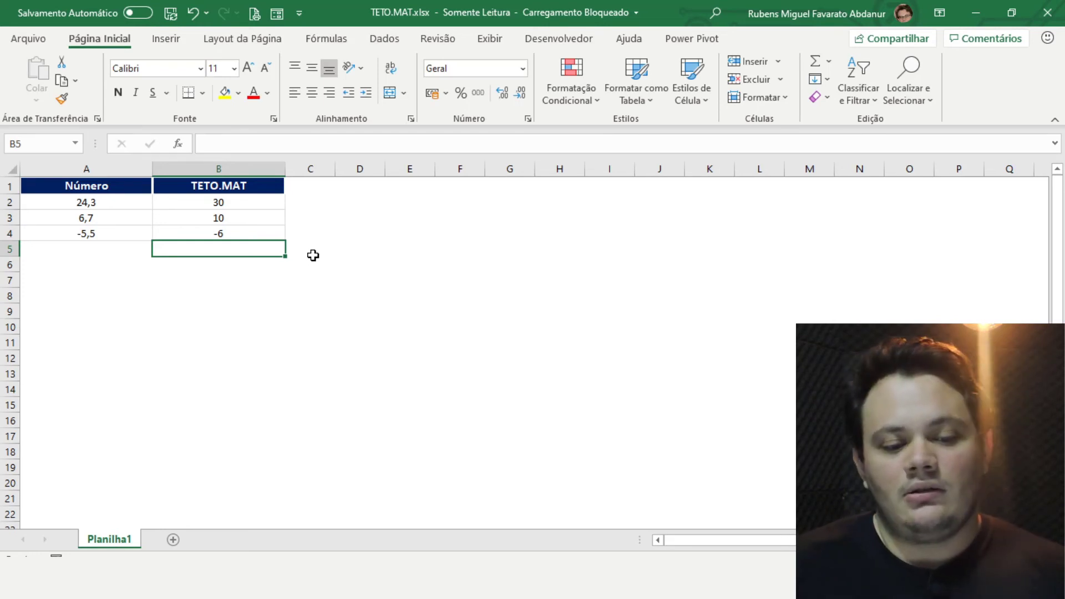
{"action": "left_click", "coordinate": [232, 235]}
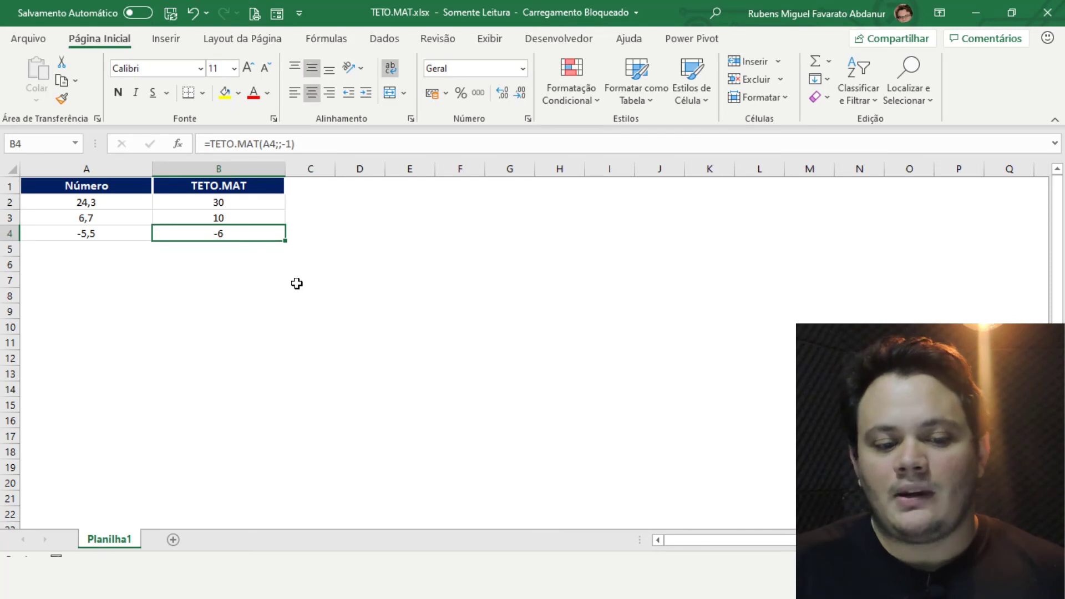